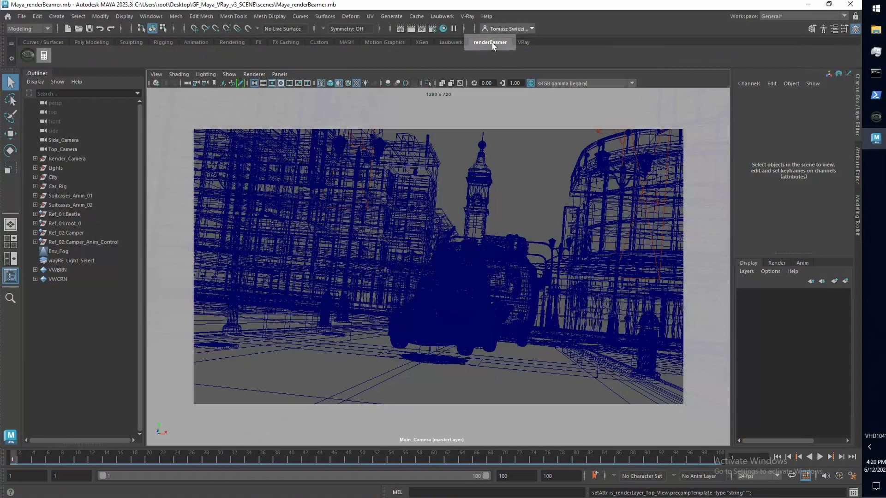
- Show the renderBeamer shelf for the Maya_renderBeamer.mb scene
click(492, 43)
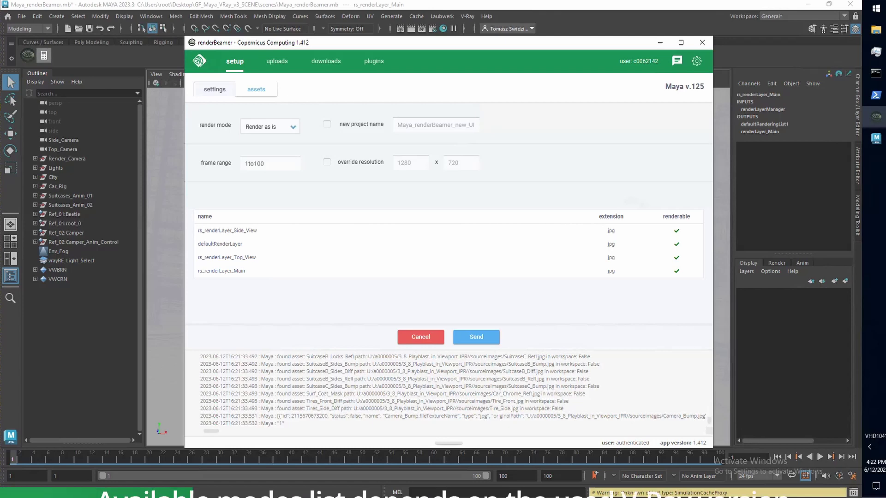
- Try the Full animation, Camera animation and Still render modes, and return the render mode to Render as is
click(294, 129)
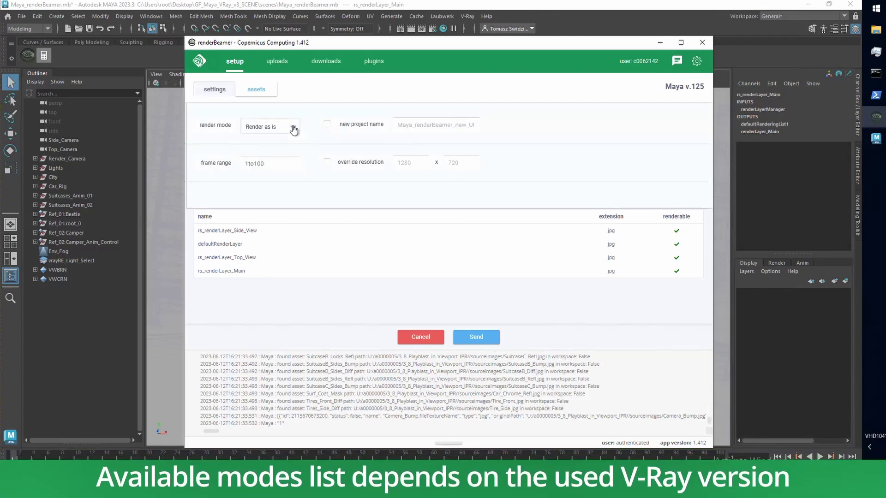
click(293, 128)
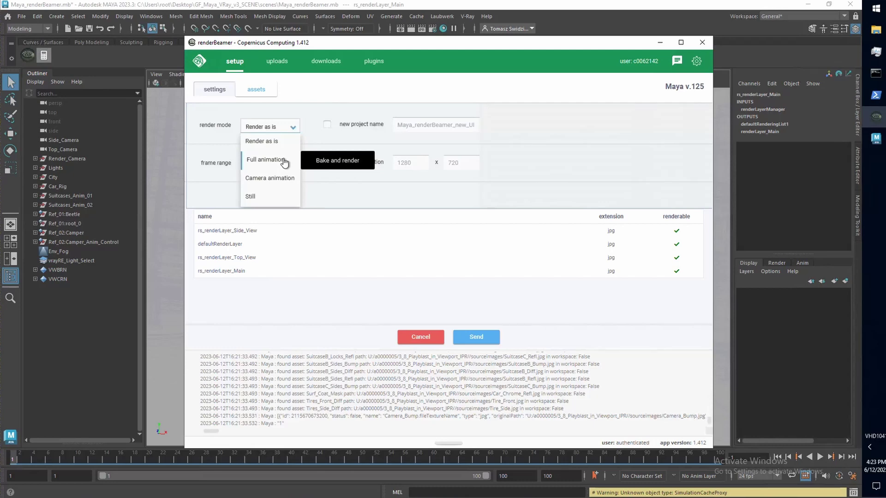
click(283, 161)
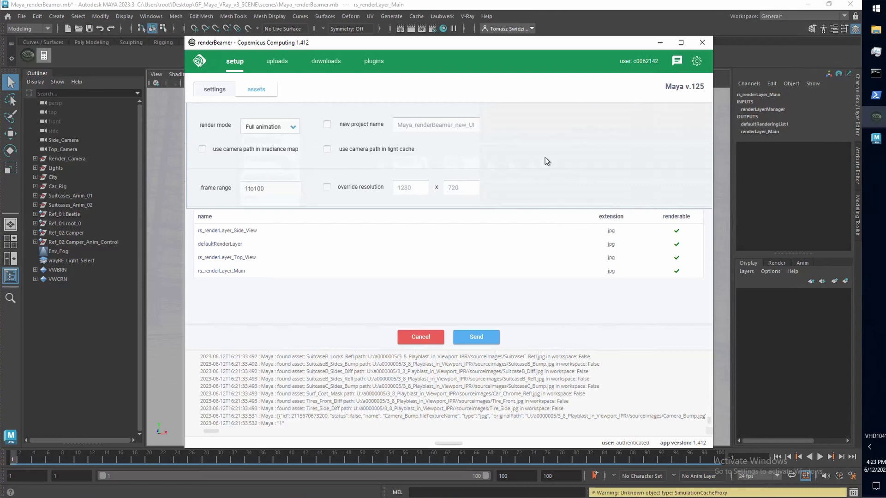
click(273, 131)
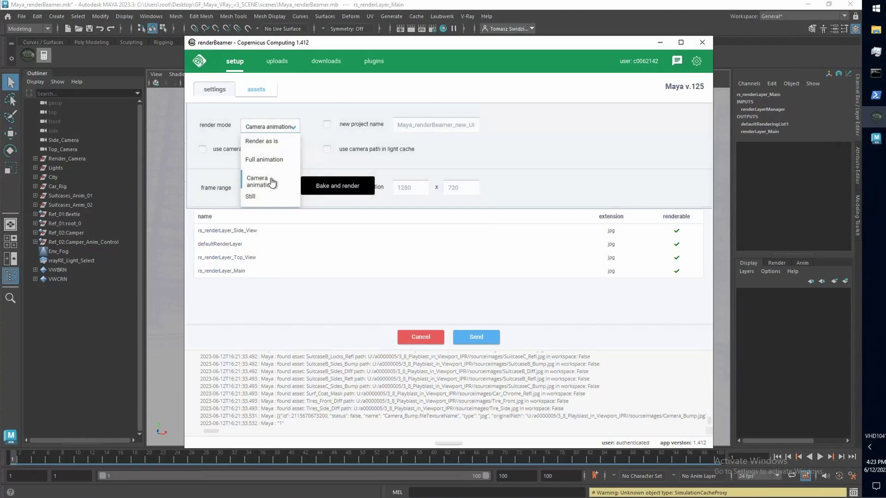
click(272, 182)
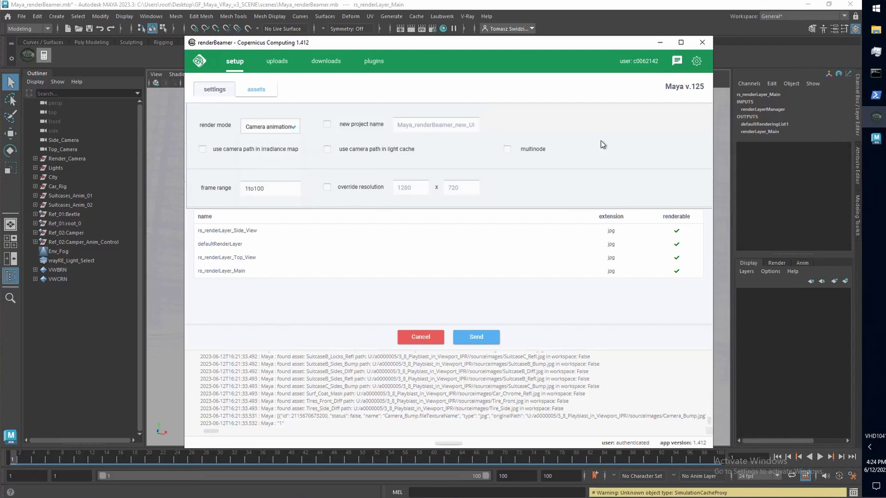
click(270, 127)
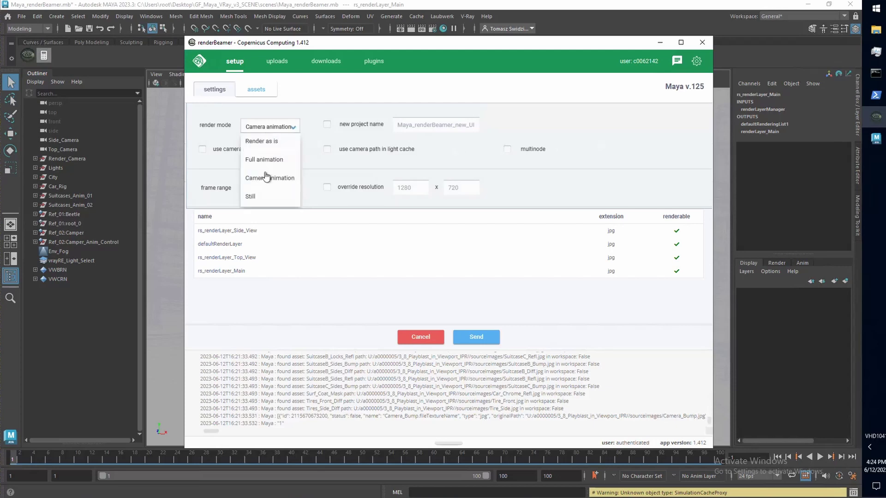
click(260, 198)
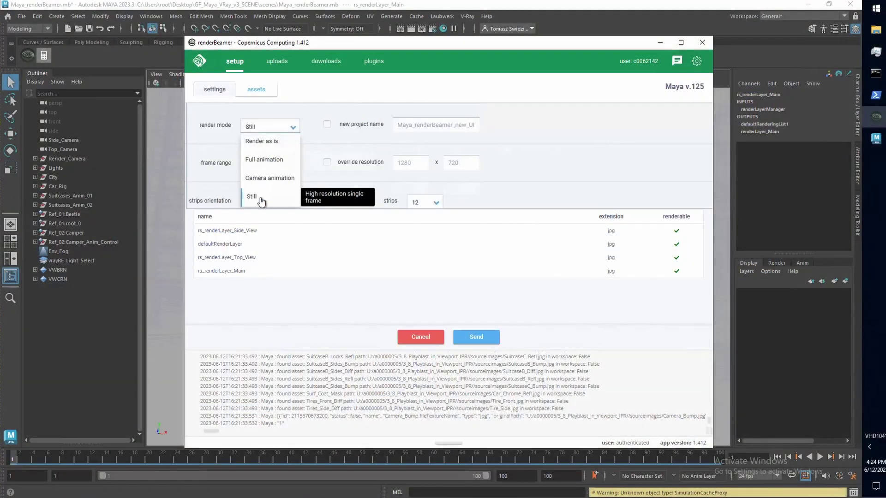
click(261, 199)
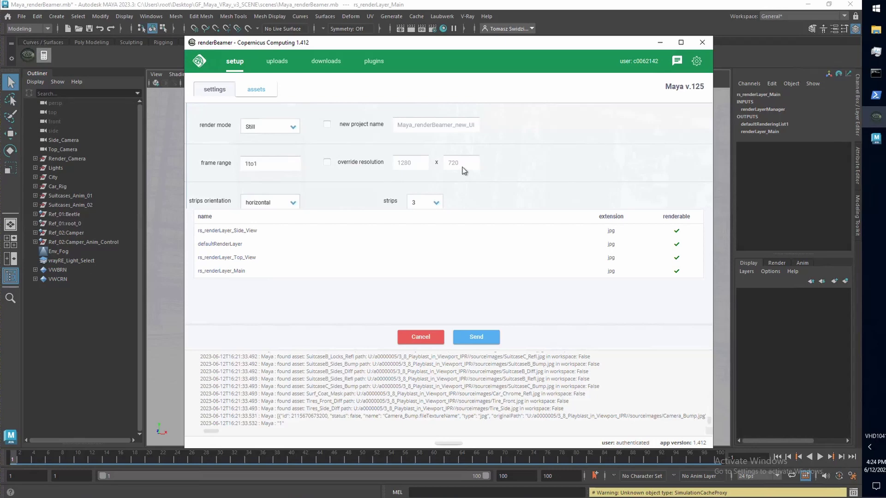
click(289, 131)
click(287, 140)
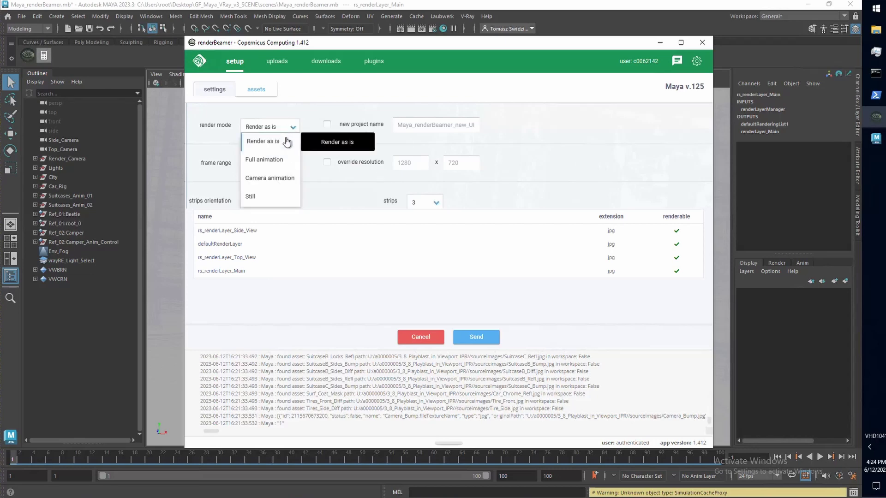
- Relink the missing scene textures by searching the Assets folder inside GF_Maya_VRay_v3_SCENE
click(256, 90)
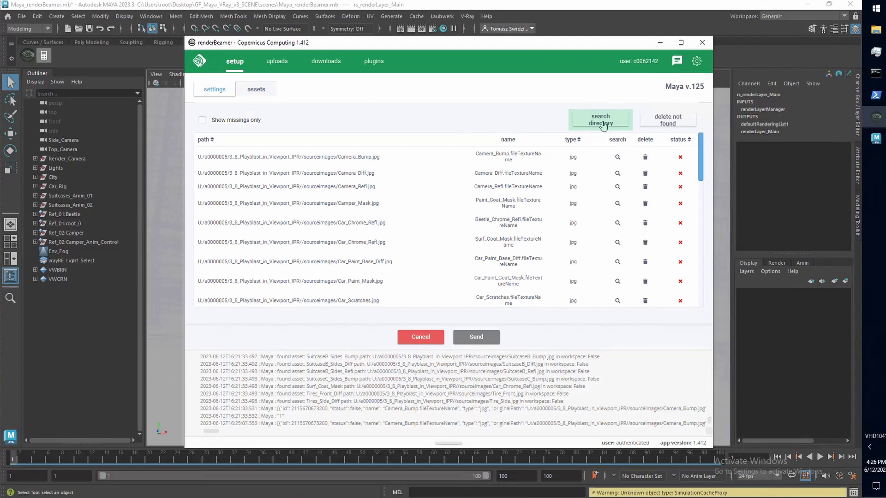
click(601, 121)
click(291, 120)
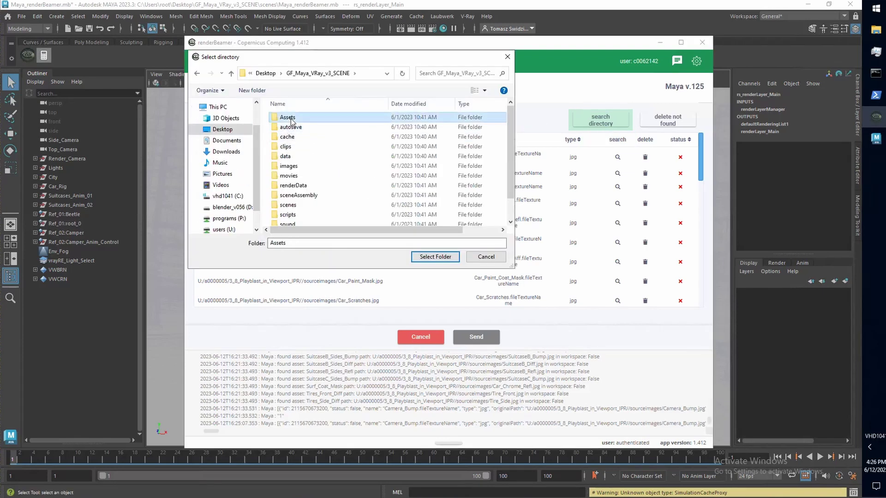
double_click(288, 117)
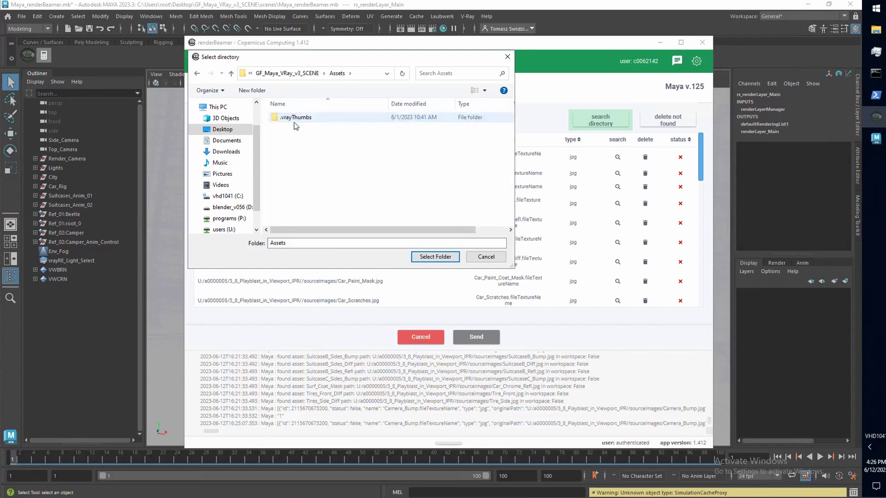
click(437, 258)
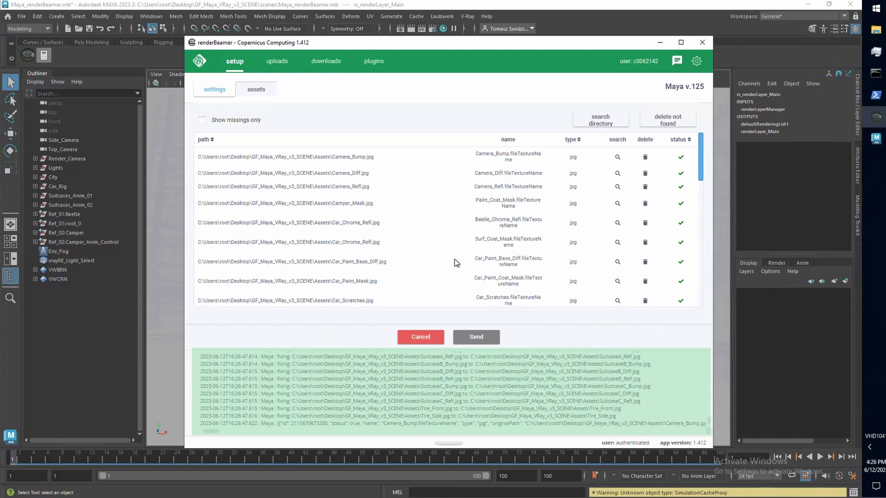
- Send the project to the render farm from the render settings and open its job submission form in the web manager
click(224, 98)
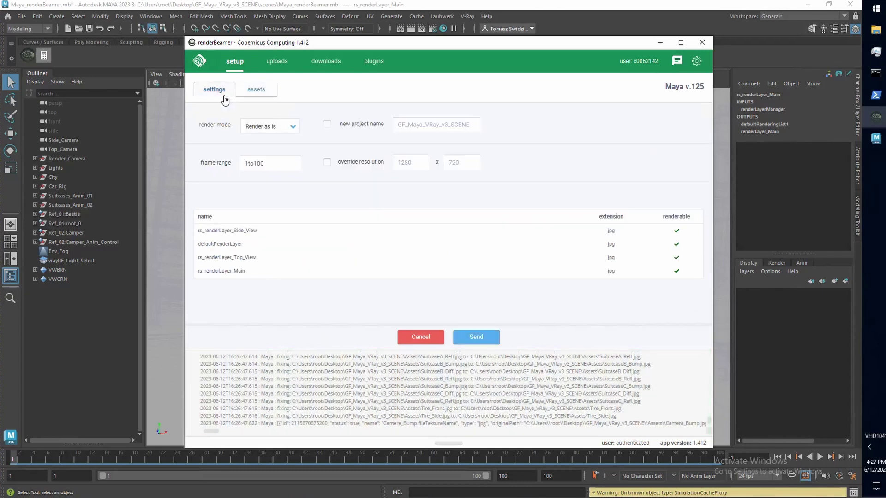
click(475, 337)
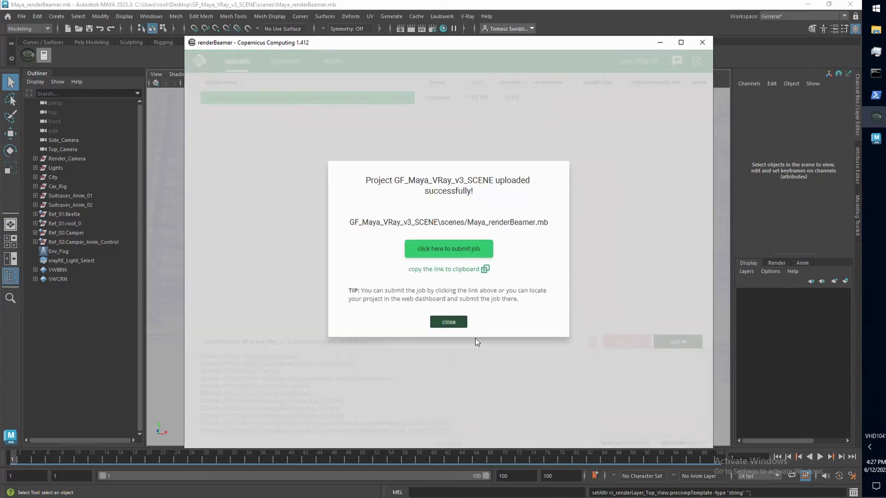
click(451, 253)
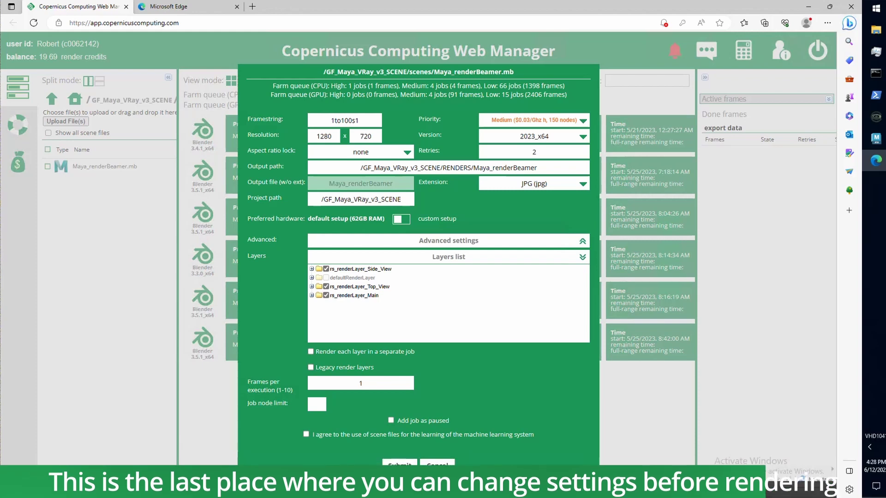
- Set each layer to render in a separate job, check the frame ranges of the Side_View, Top_View and Main layers, and submit the job
click(310, 352)
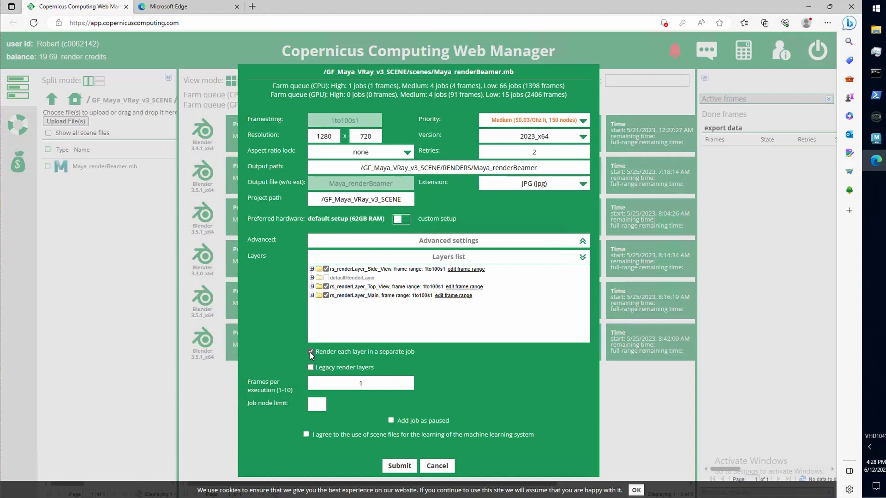
click(466, 269)
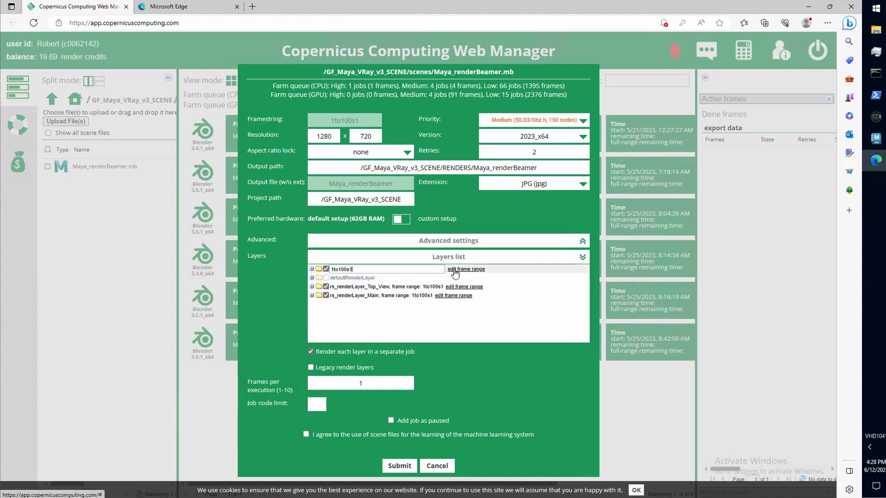
click(453, 288)
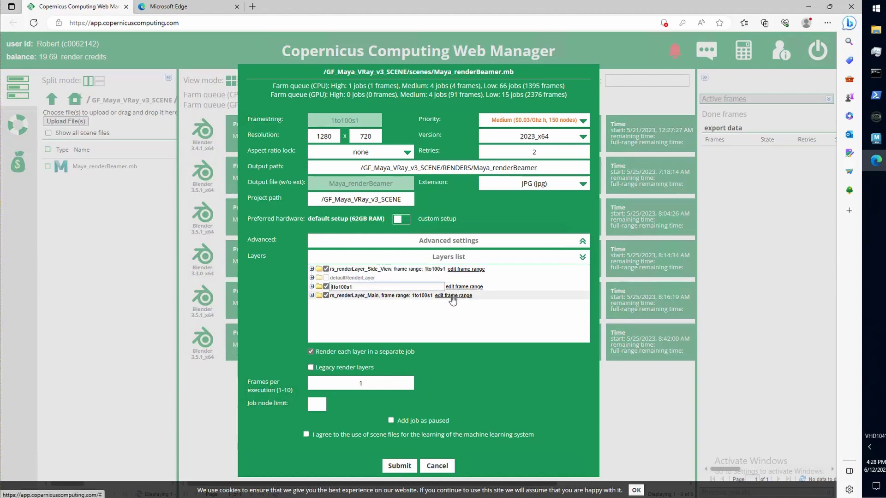
click(452, 297)
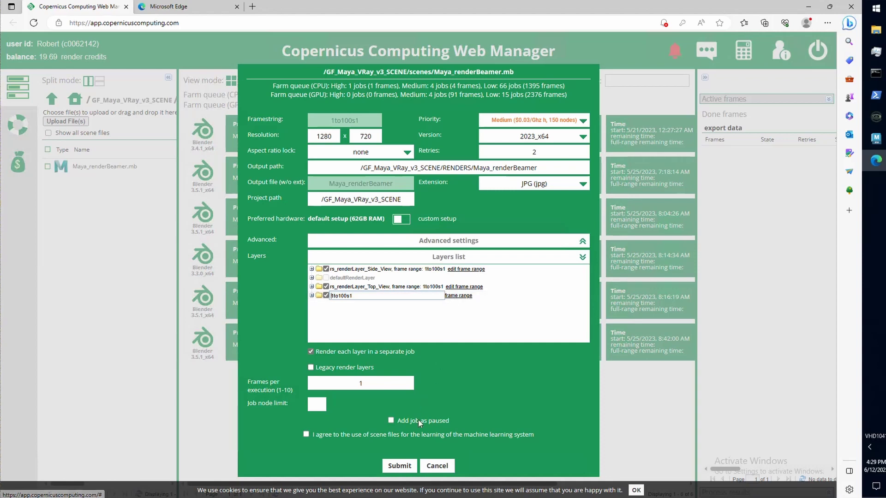
click(405, 467)
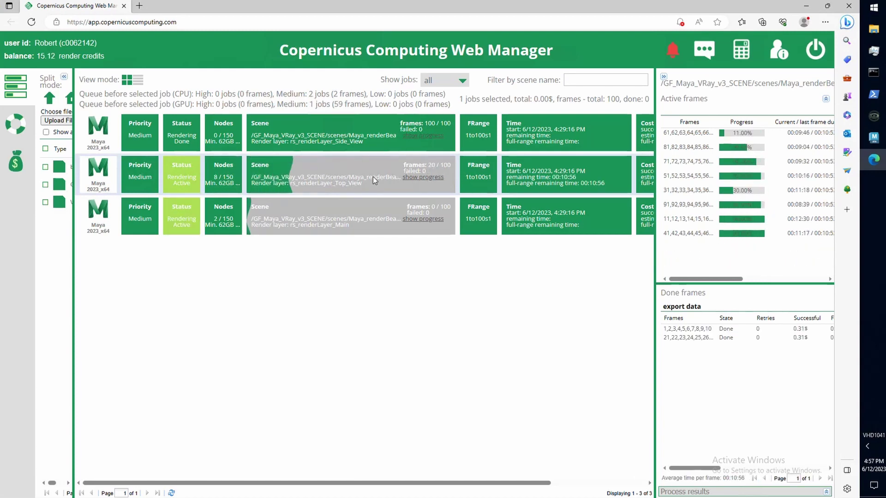
- Select the rs_renderLayer_Main job in the web manager, and switch to renderBeamer to download all rendered frames
click(361, 221)
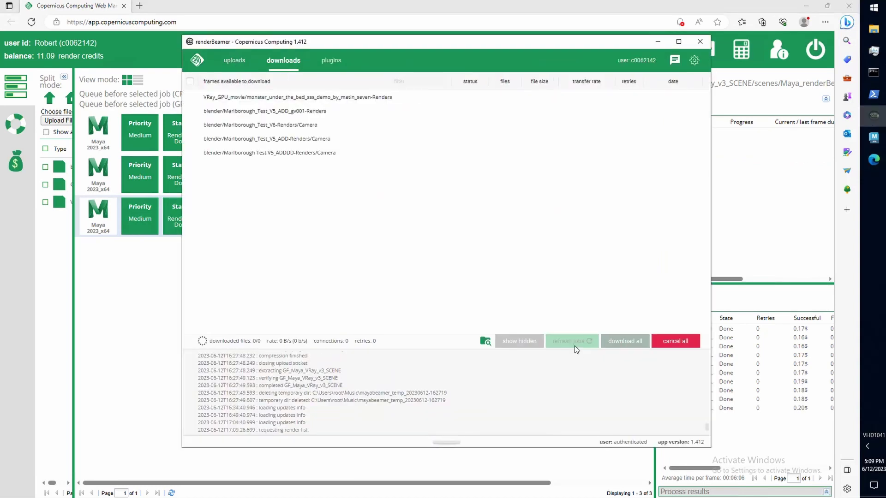
click(626, 341)
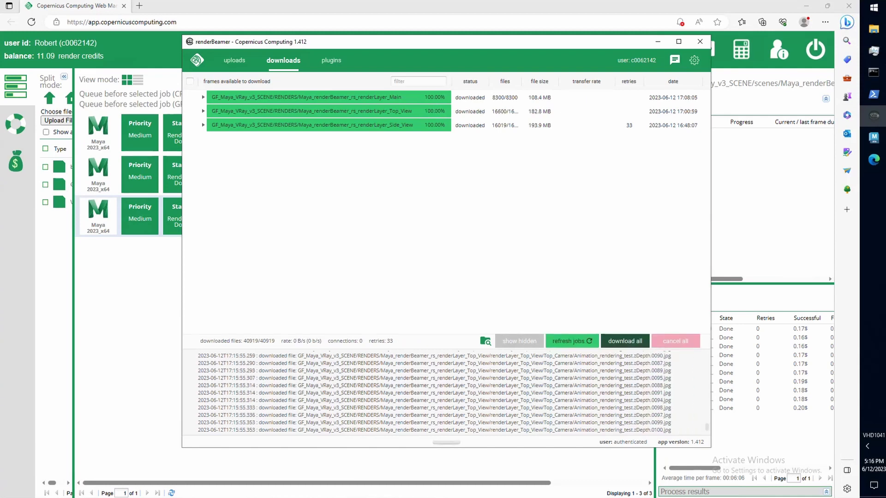
- Open the download directory of the rs_renderLayer_Main renders and browse the image sequence in its renderLayer_Main folder
right_click(354, 98)
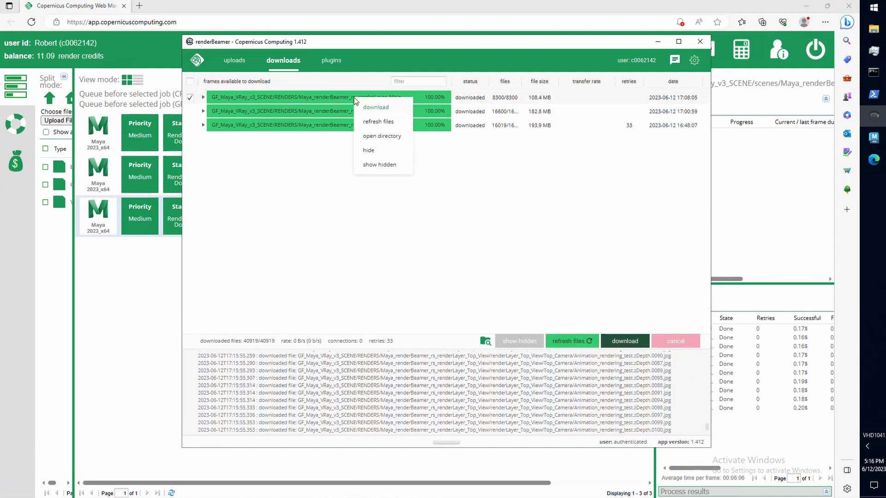
click(382, 136)
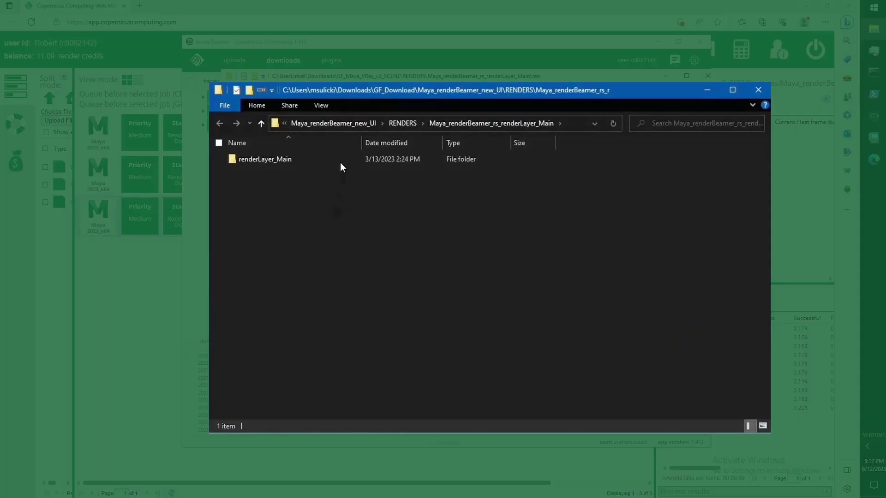
double_click(340, 160)
click(264, 183)
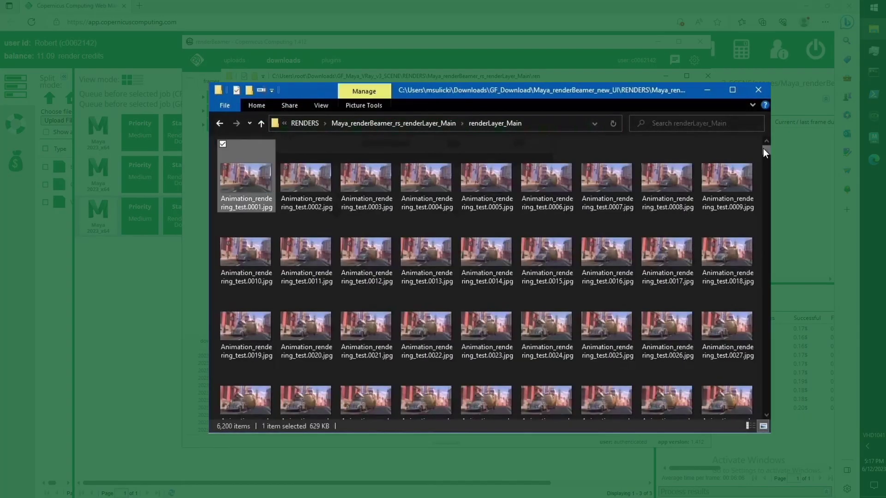
drag(764, 149, 764, 322)
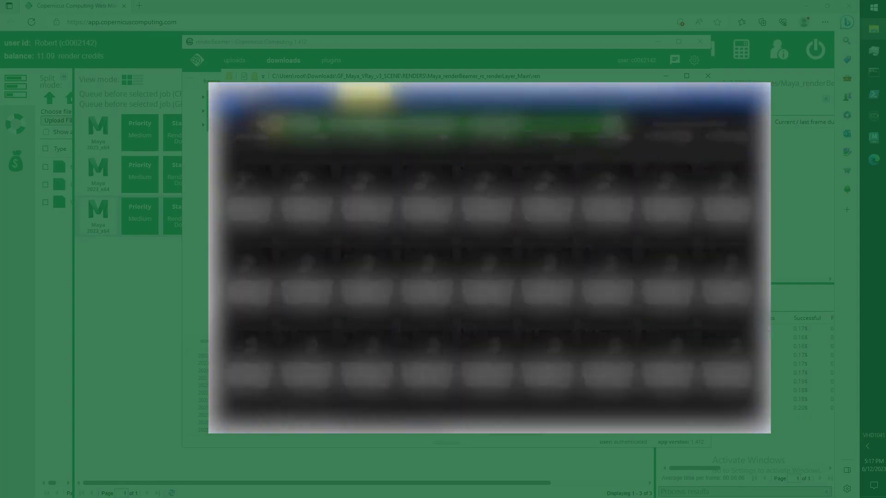